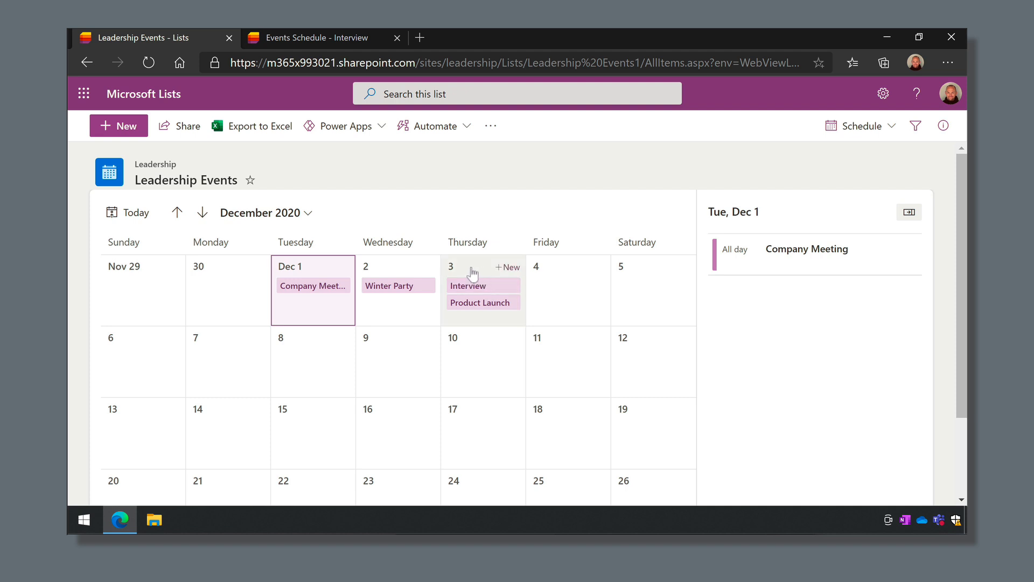
click(472, 275)
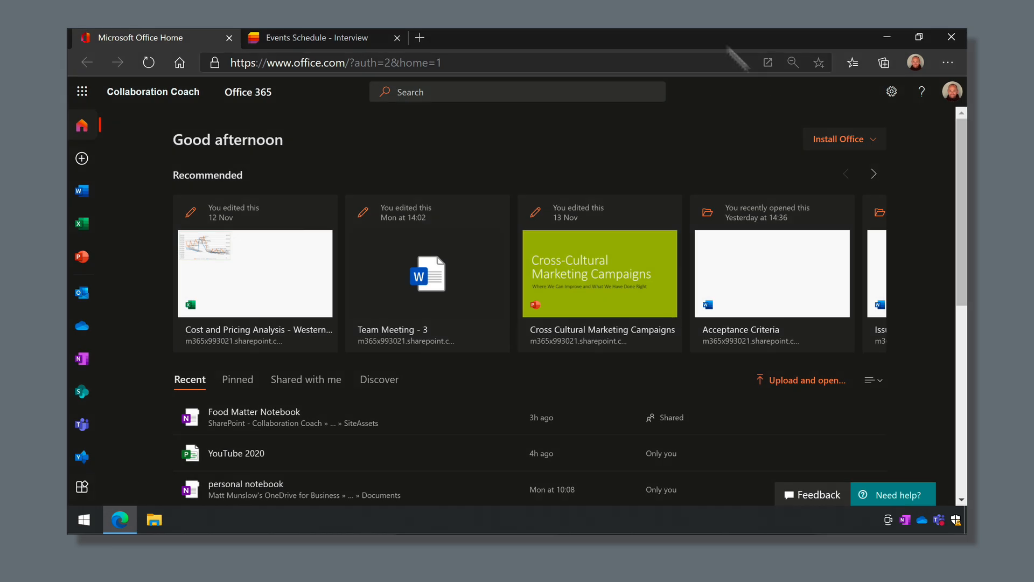
Switch to Microsoft Lists from the Office home page and start a new blank list.
click(69, 87)
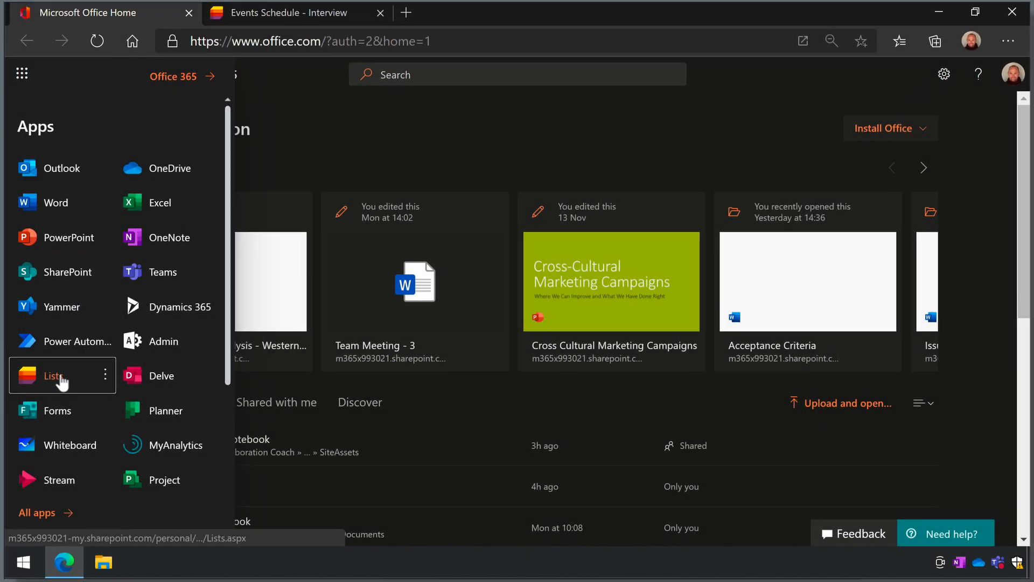
click(81, 373)
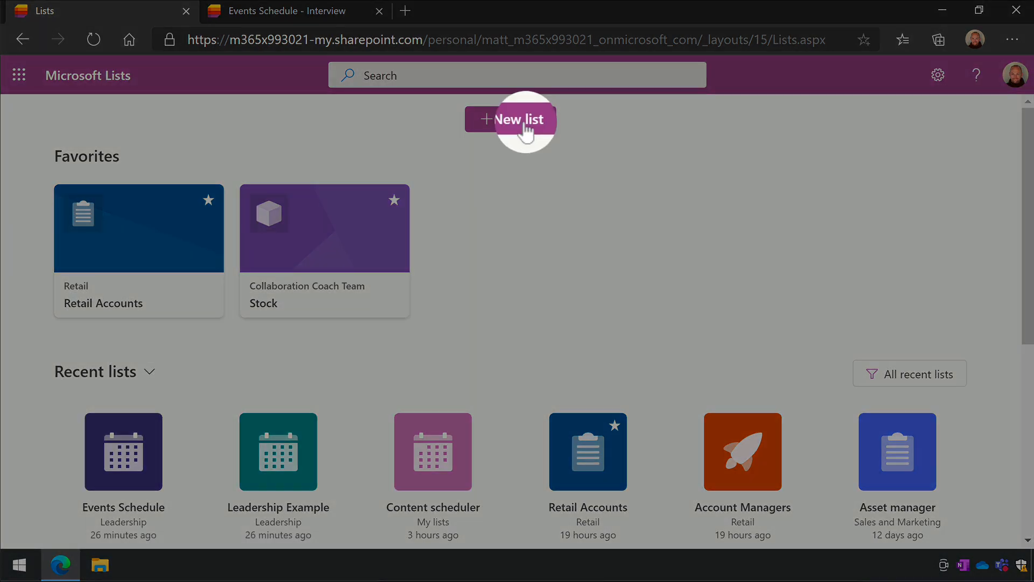
click(525, 127)
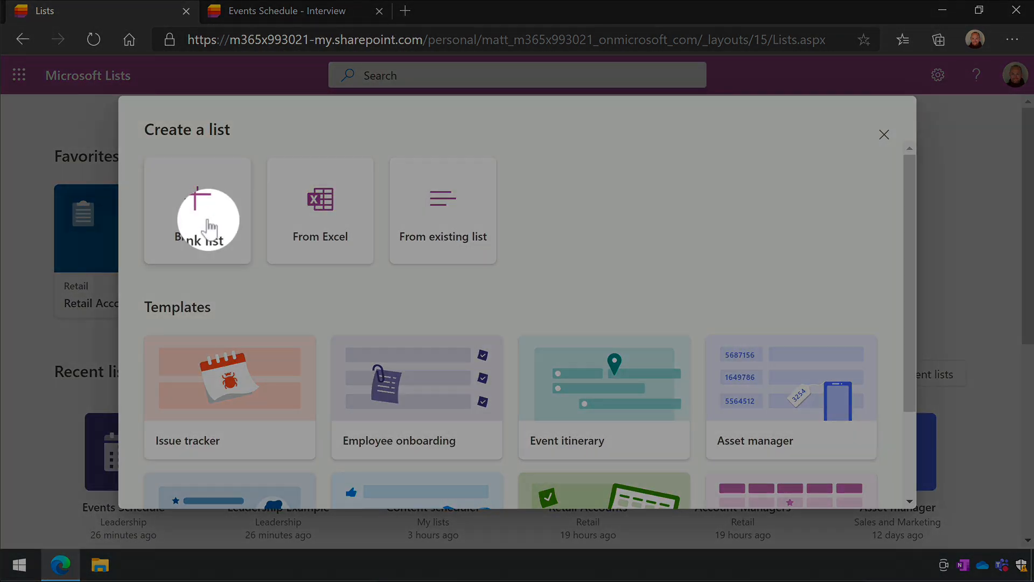
click(206, 226)
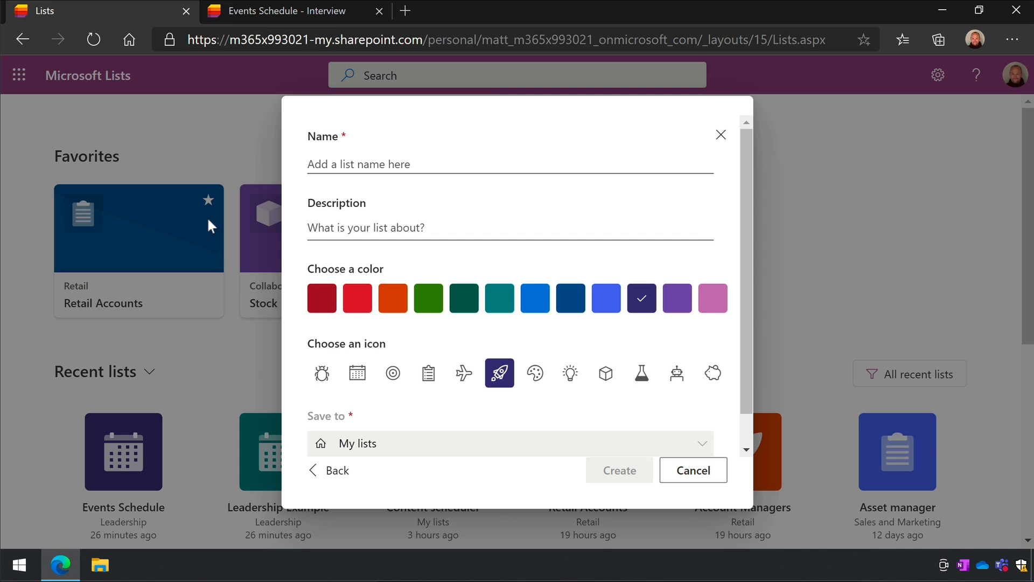
Name the new list Leadership Events and give it the bright blue color and the calendar icon.
click(329, 164)
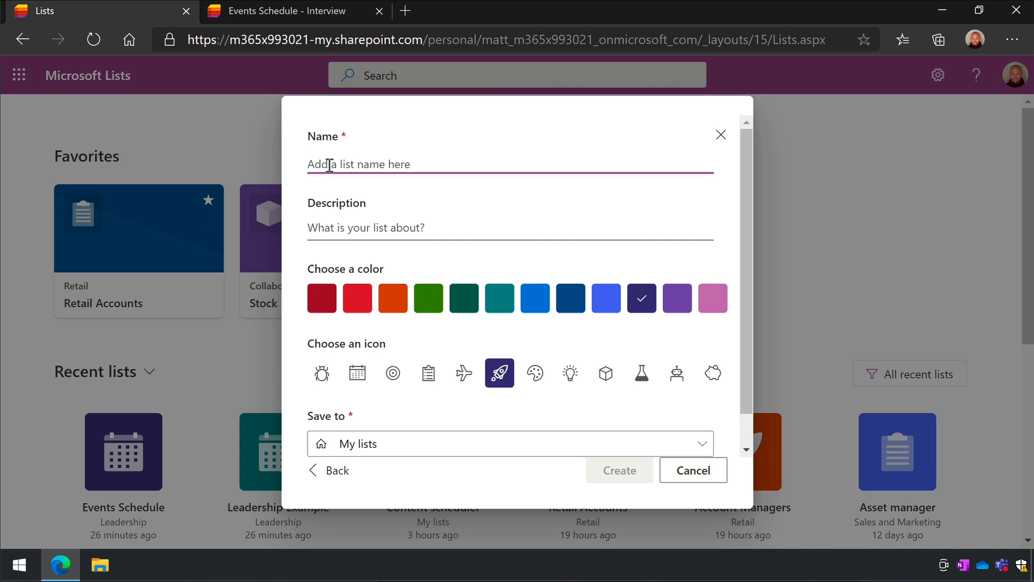
text(Leadership Events)
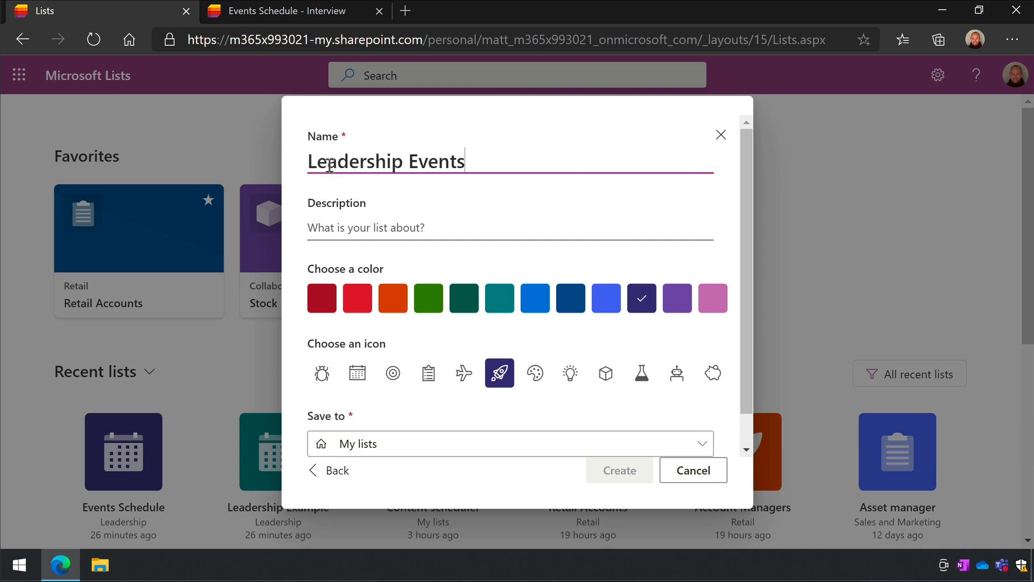
click(536, 300)
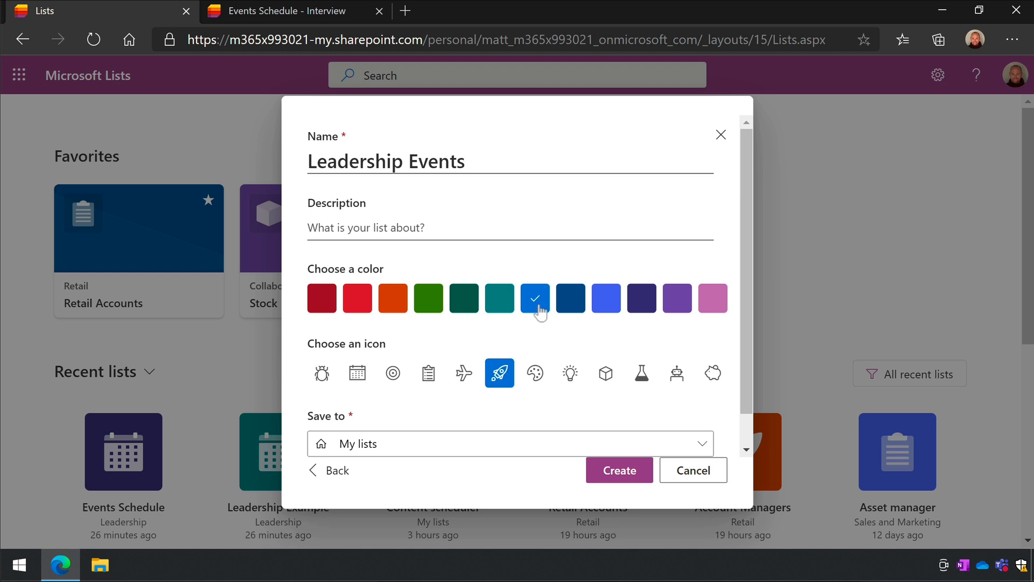
click(357, 372)
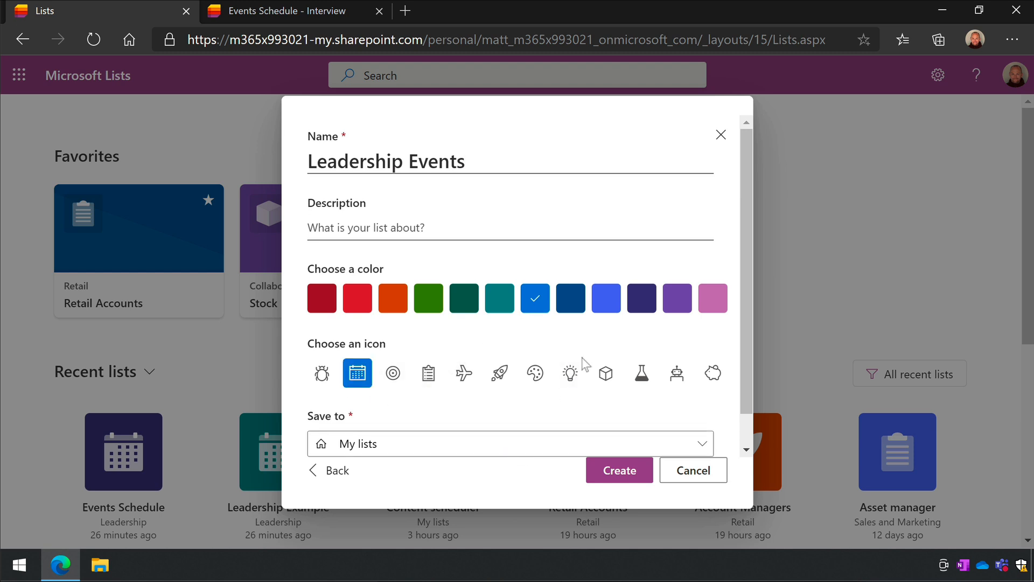
Set the list to save to the Leadership site and create it.
scroll(665, 411, down, 1)
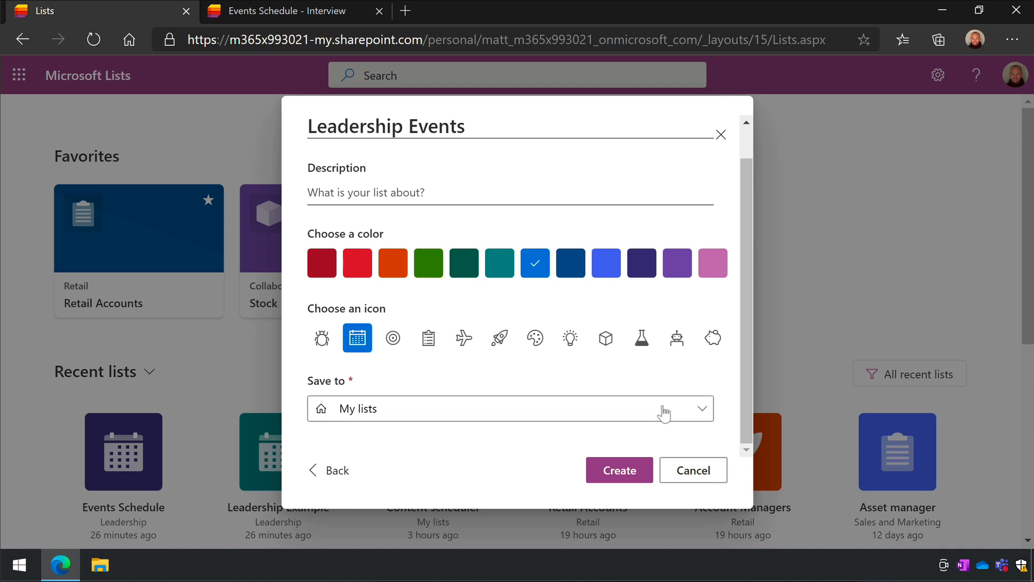
click(699, 412)
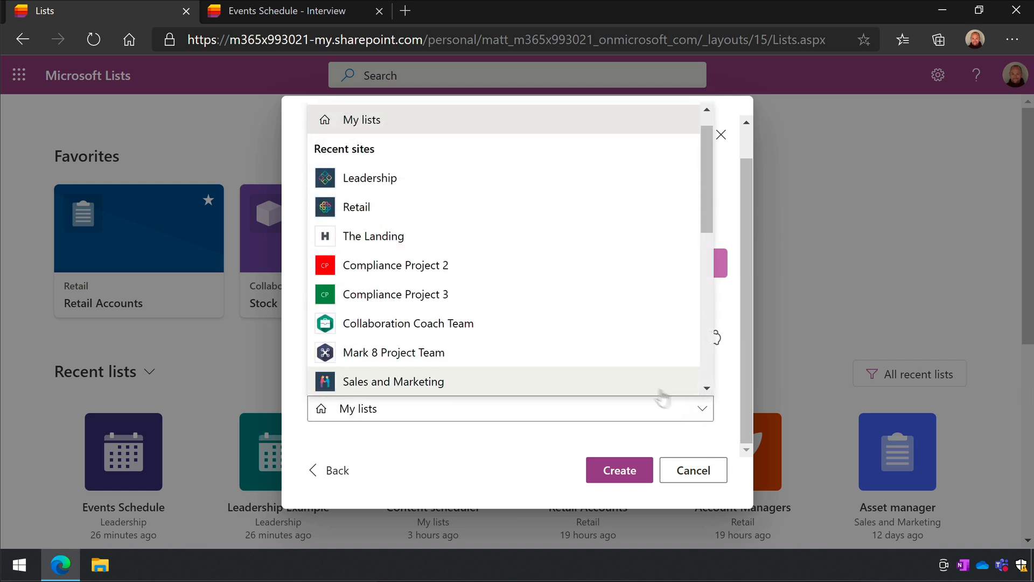
scroll(591, 315, down, 4)
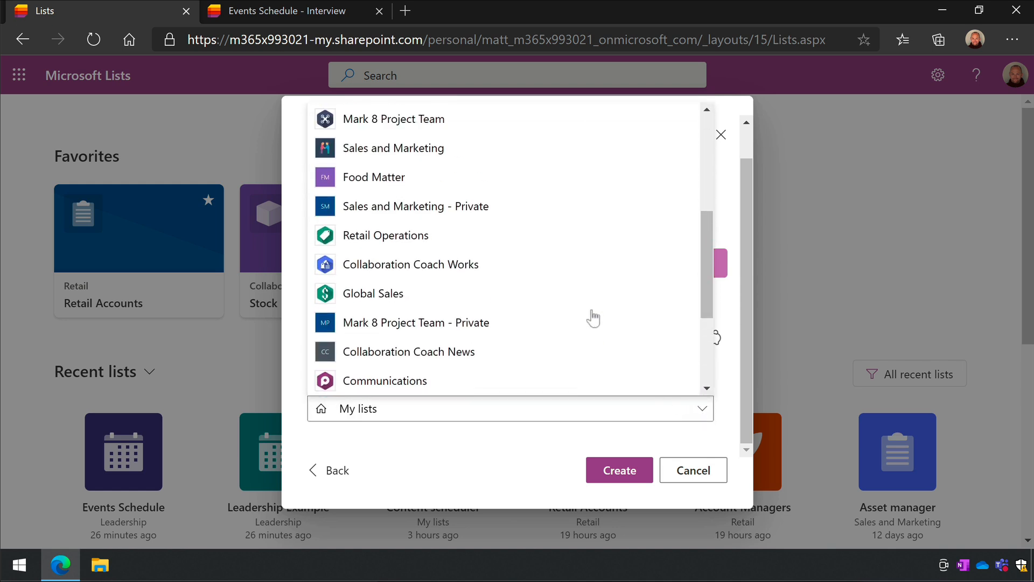
scroll(592, 316, up, 5)
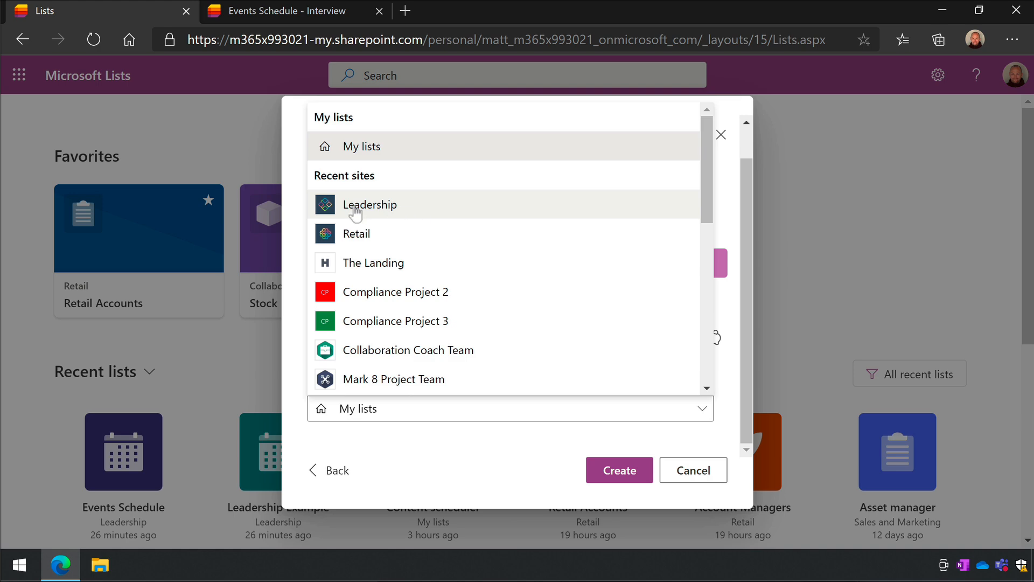
click(388, 212)
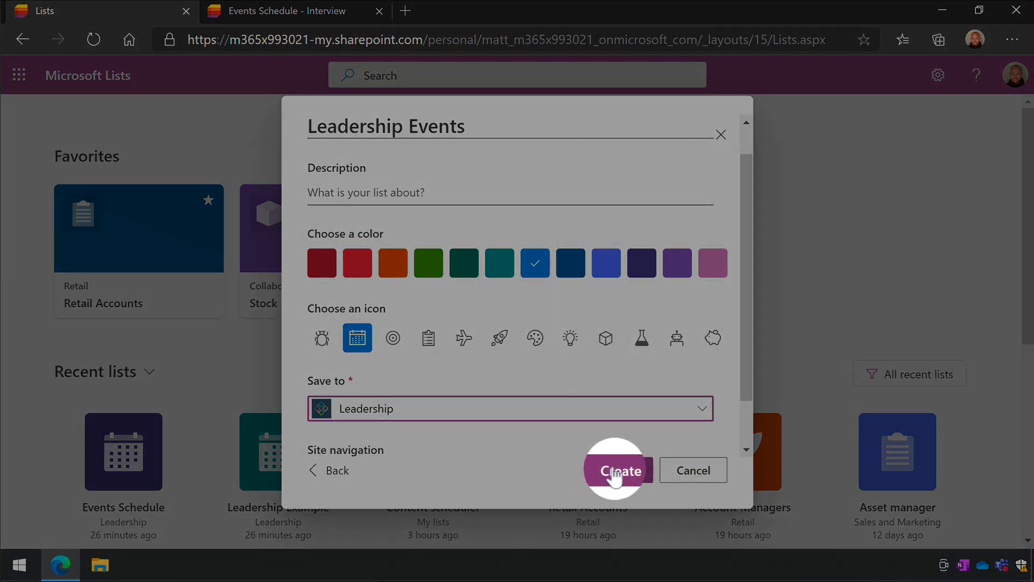
click(617, 471)
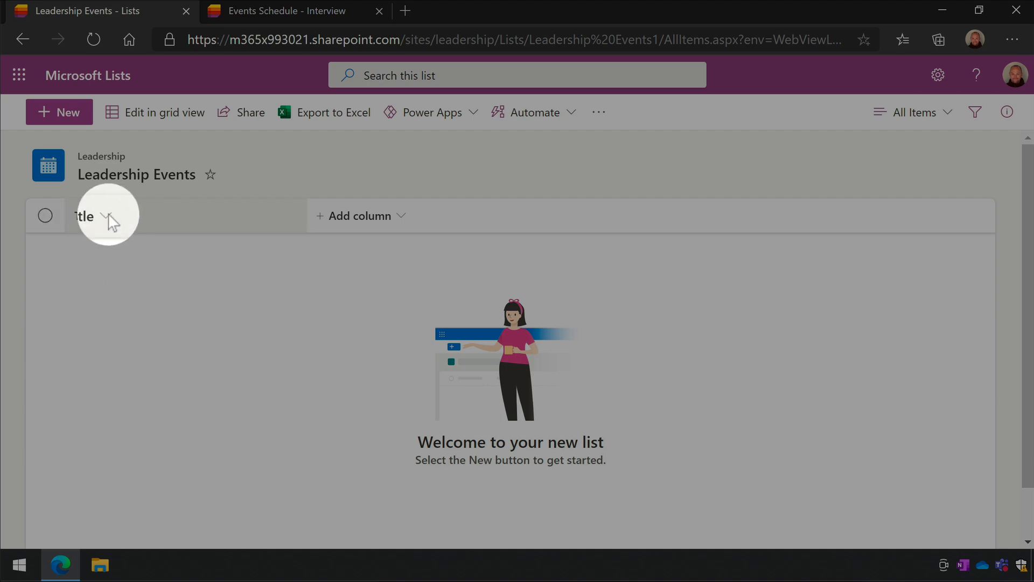
Rename the list's Title column as Event.
click(106, 226)
click(144, 336)
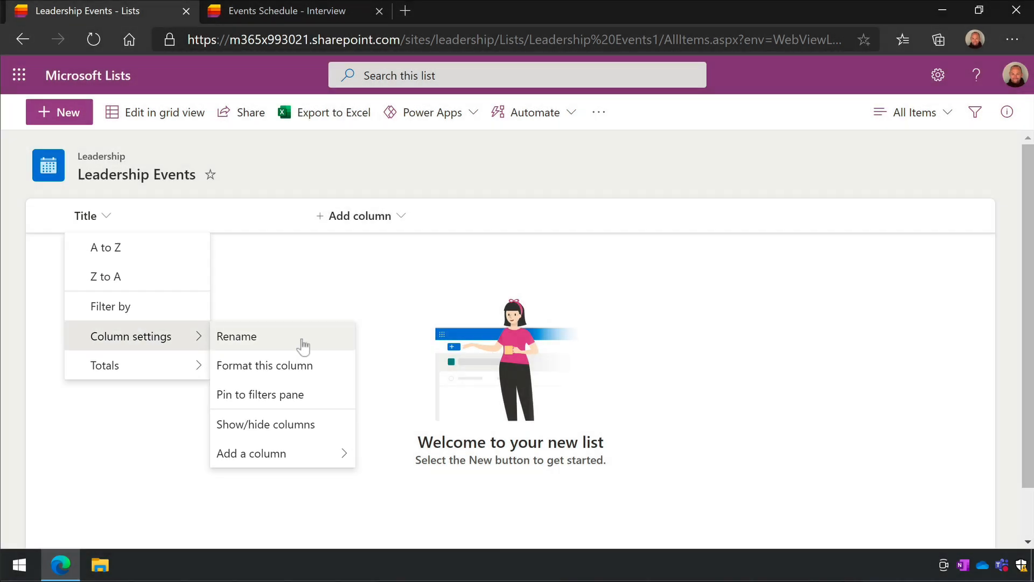
click(305, 345)
text(Event)
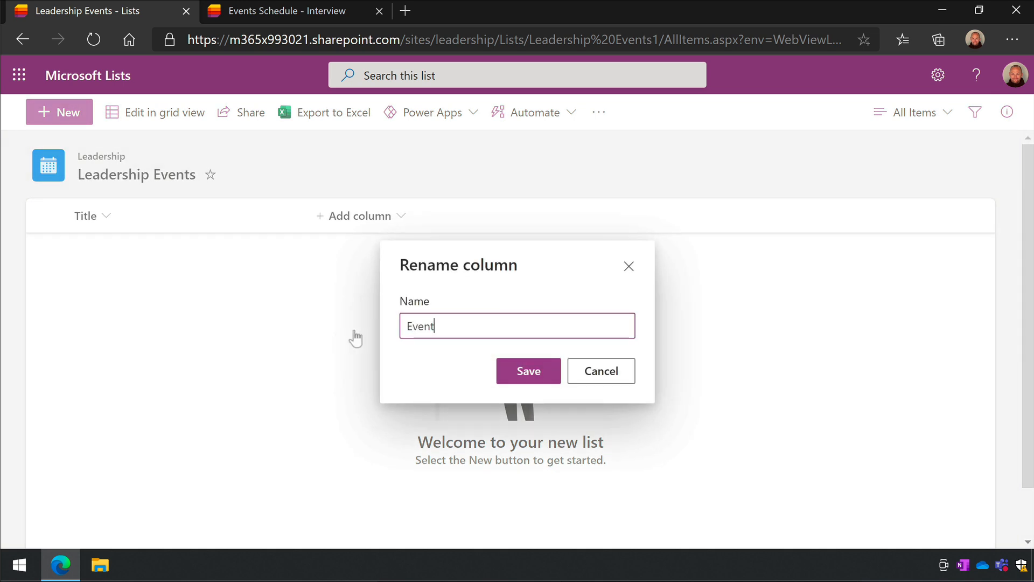
click(528, 369)
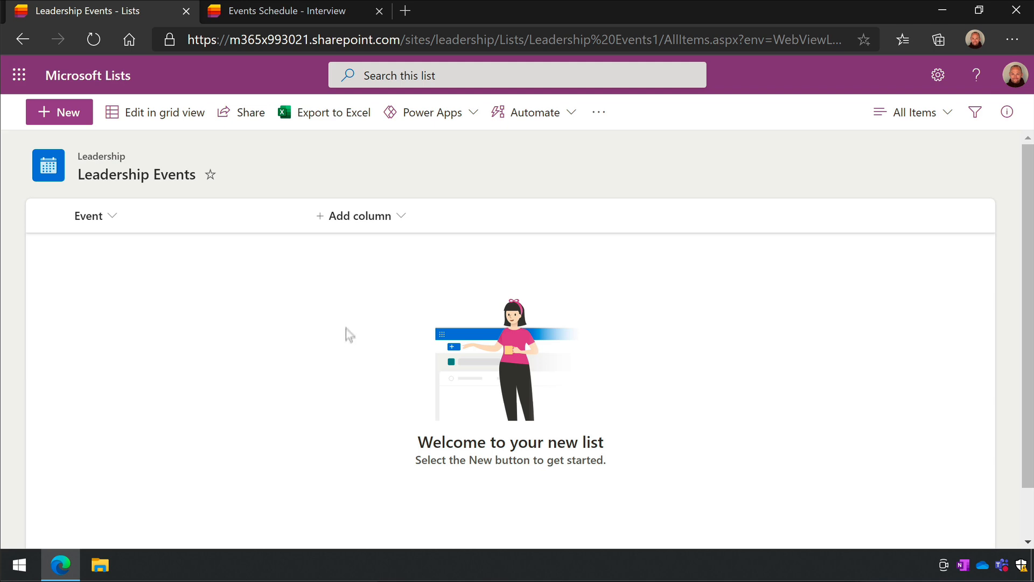
Add a date and time column named Date to the list.
click(396, 216)
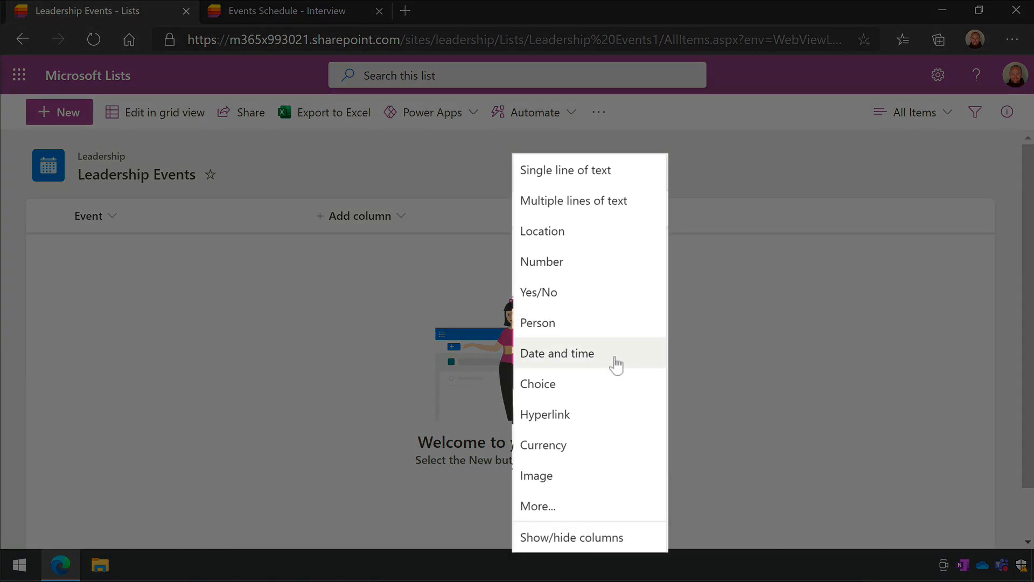
click(614, 363)
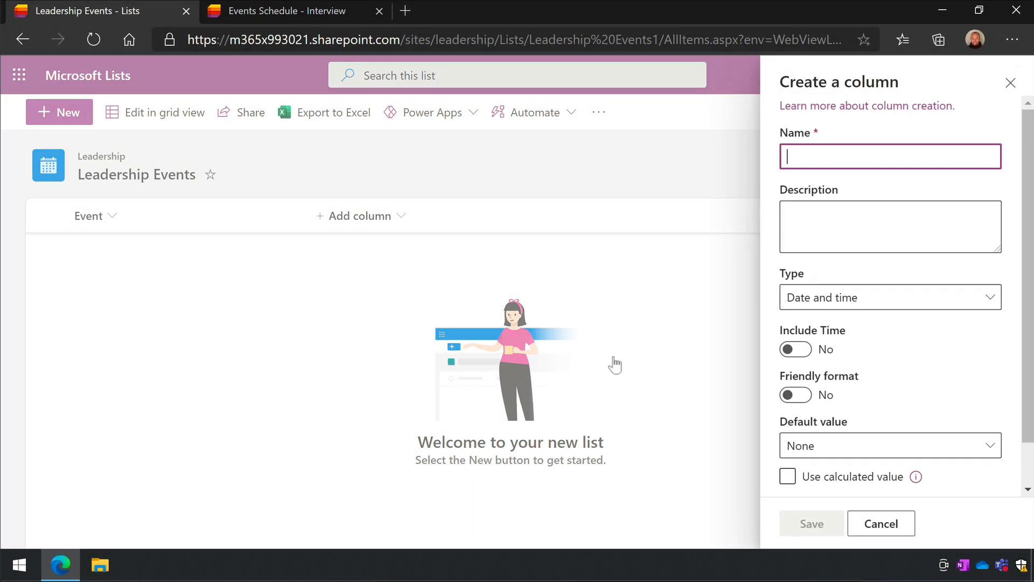
text(Date)
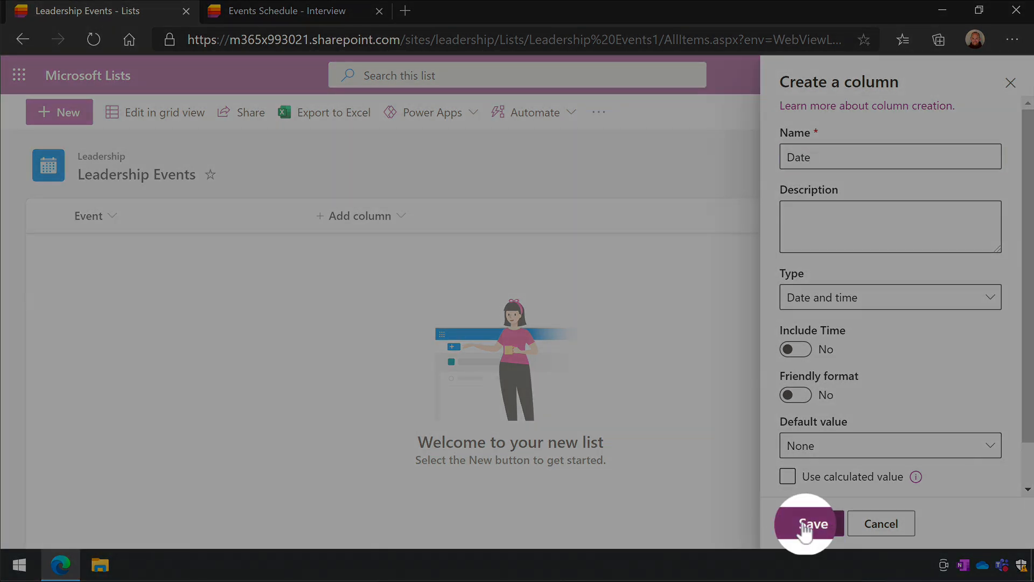
click(810, 525)
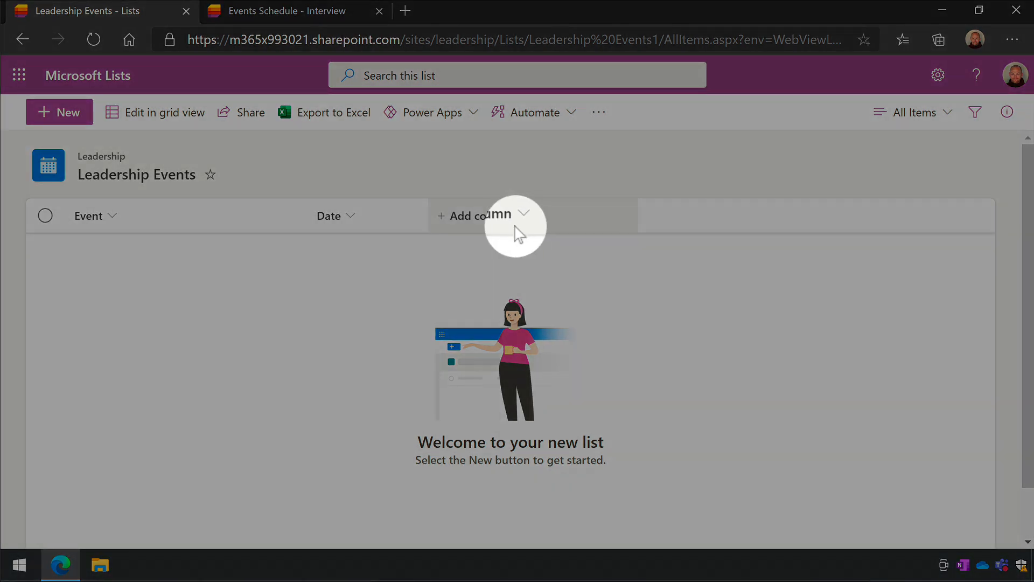
Add a location-type column named Location to the list.
click(504, 216)
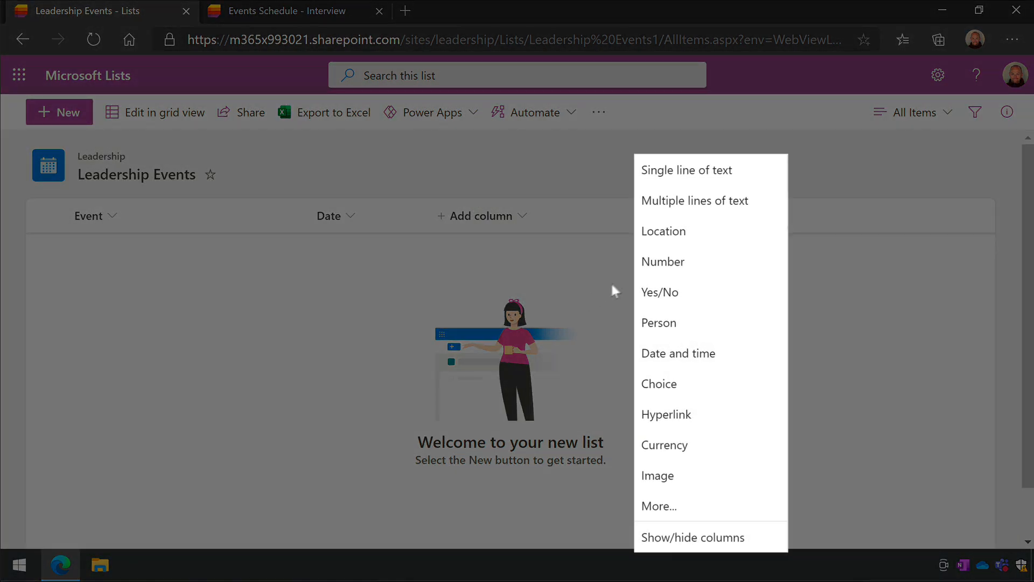
click(675, 238)
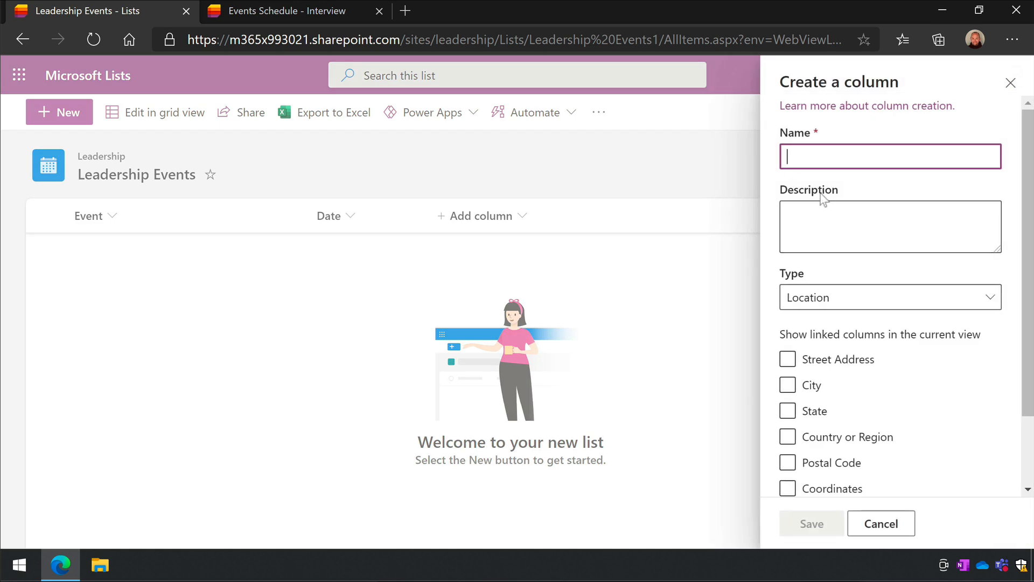
text(Location)
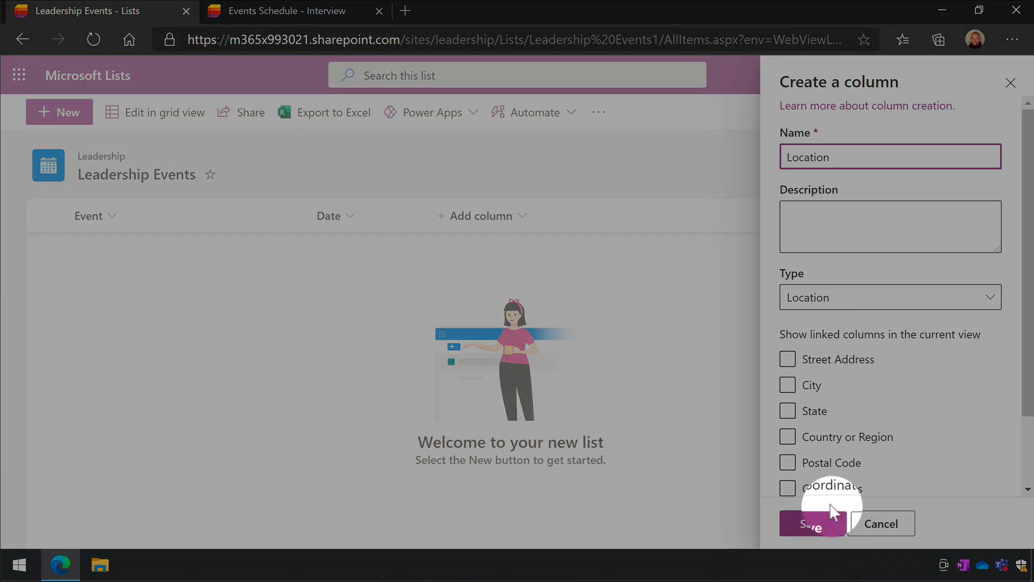
click(812, 524)
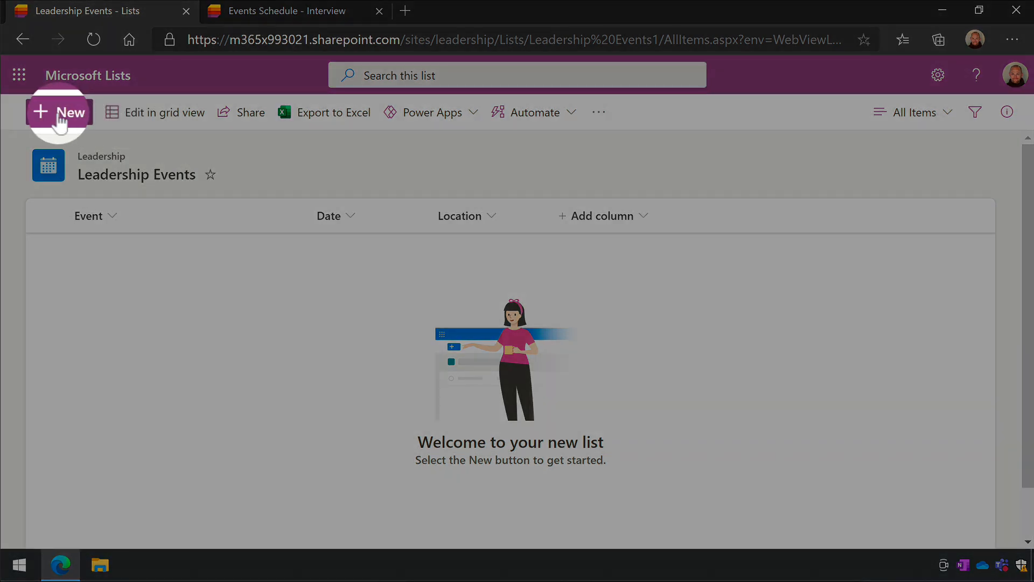
Add a list item for Company Meeting on 12/1/2020 at Excel Exhibitions and save it.
click(60, 117)
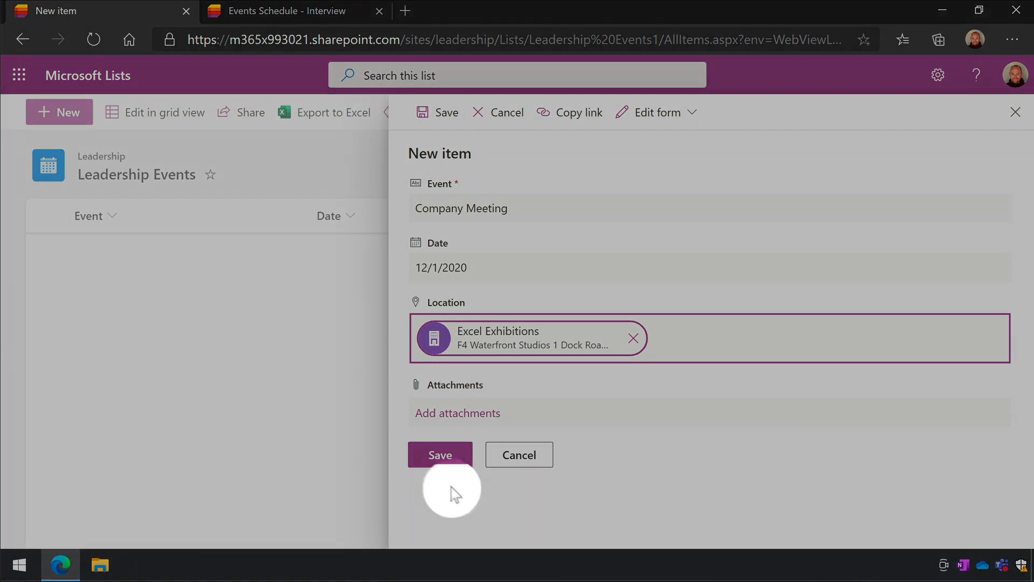
click(441, 458)
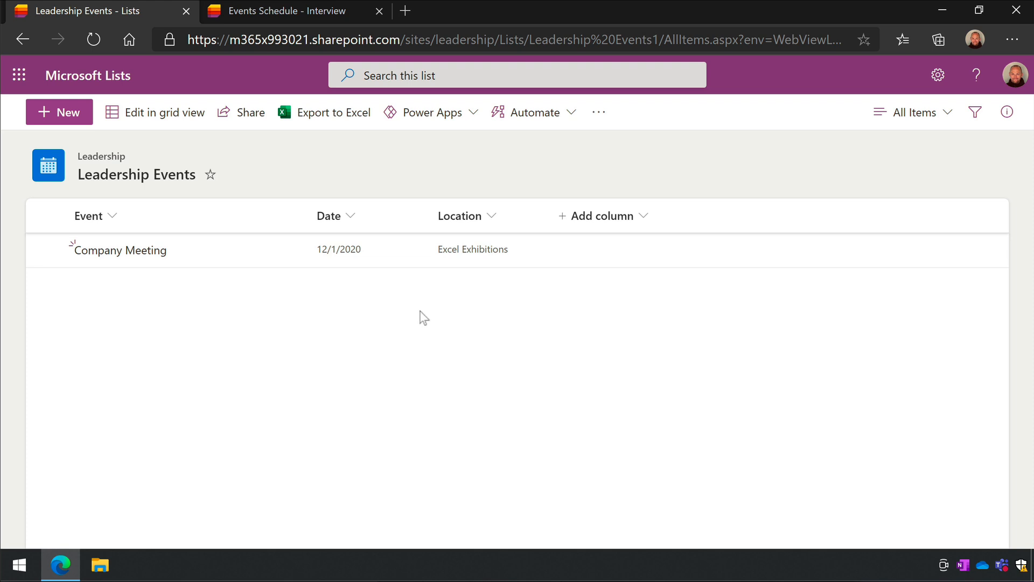
In grid view, add Winter Party (12/2/2020, Somerset House), Product Launch (12/3/2020, Somerset House) and Interview (12/3/2020, BBC Broadcasting House).
click(162, 123)
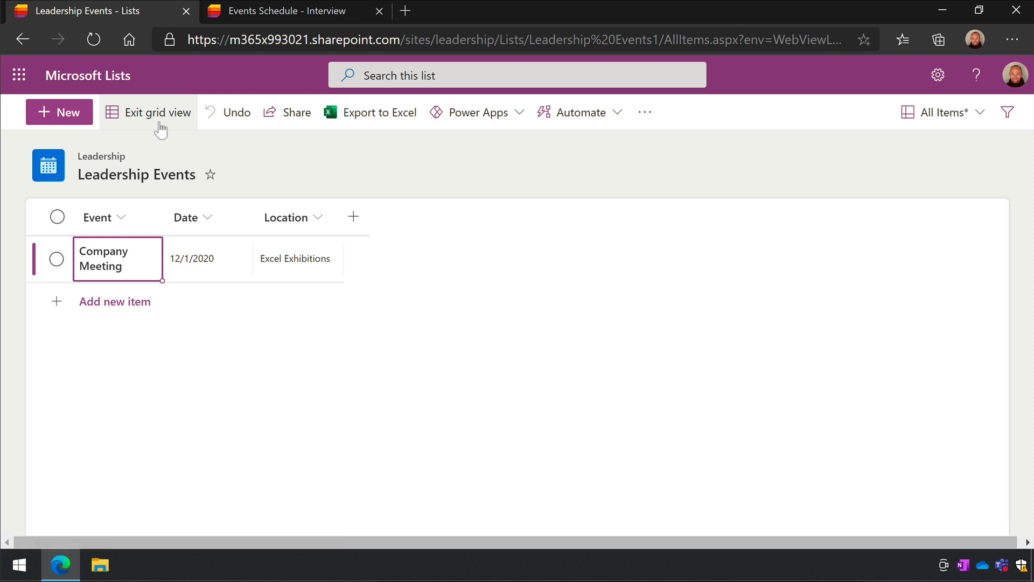
click(111, 302)
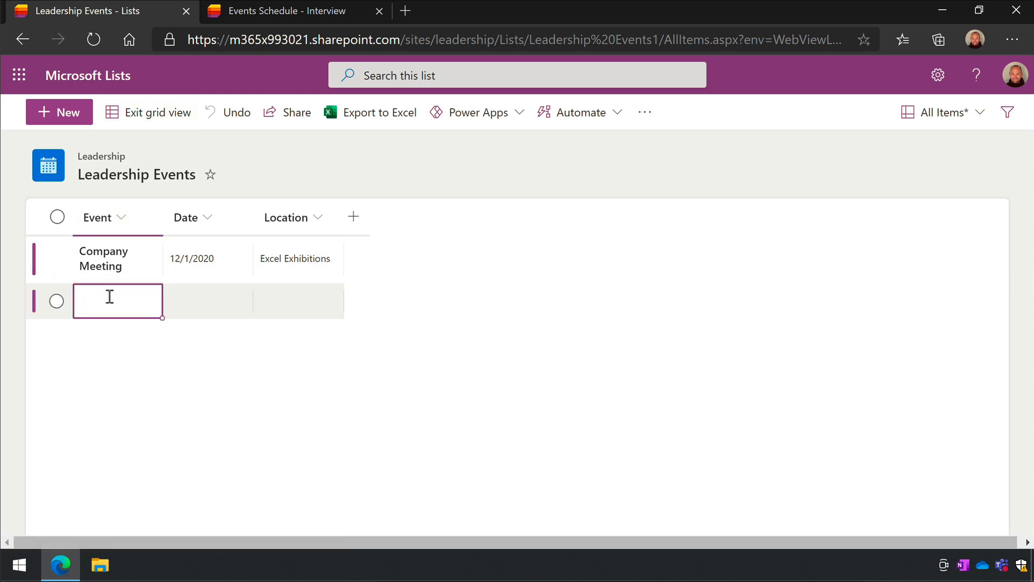
text(Winter Party	12/2/2020	Somerset House Product Launch	12/3/2020	Somerset House Interview	12/3/2020	BBC Broadcasting House)
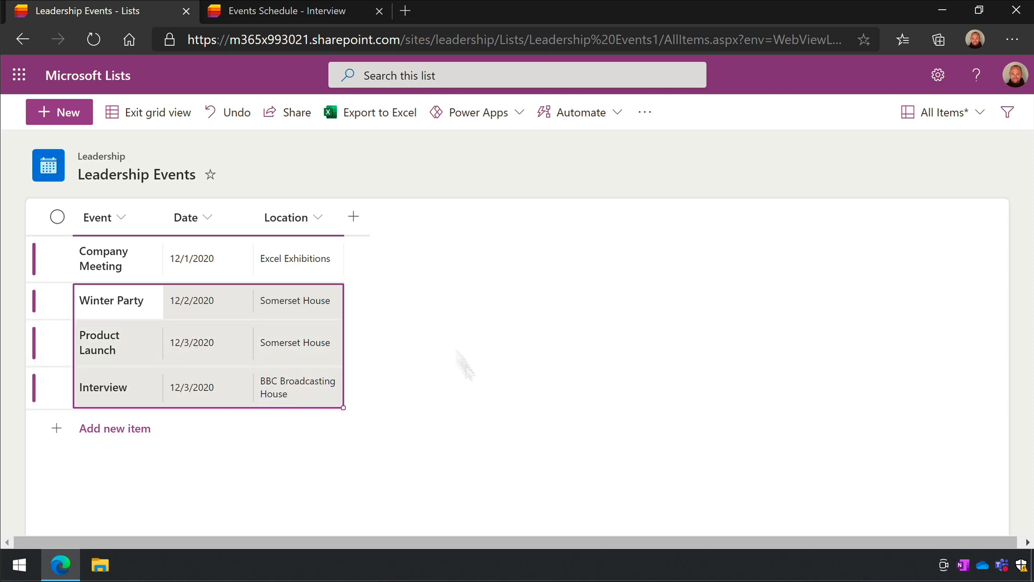
click(162, 114)
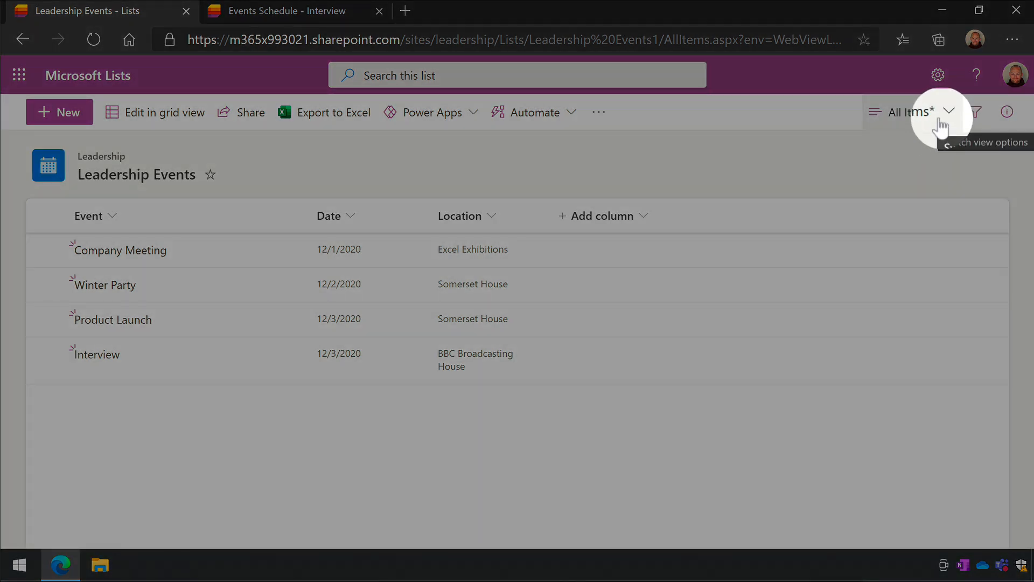
Create a public calendar view named Schedule, using the Date column for both the start and end date.
click(942, 125)
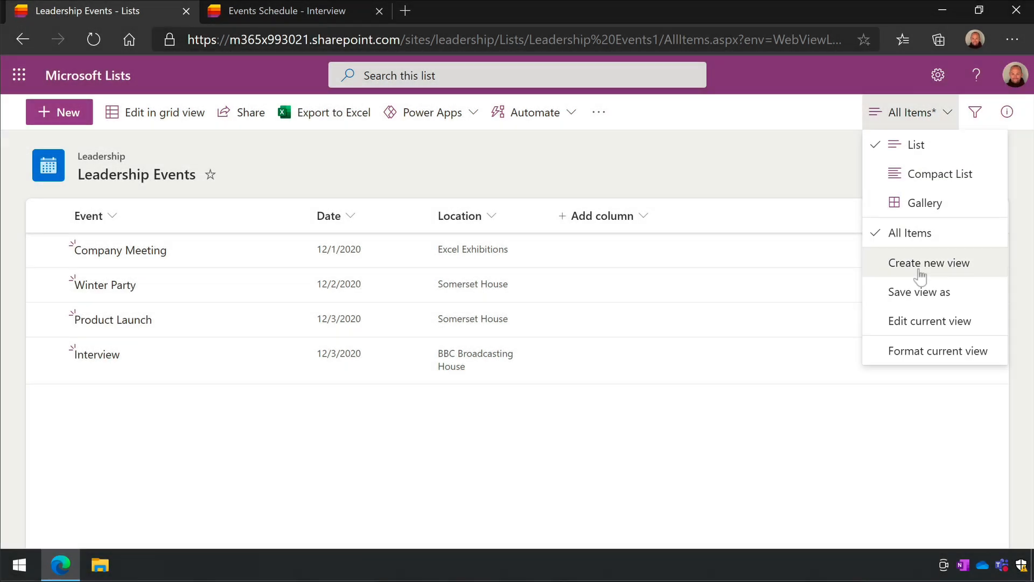
click(919, 272)
click(490, 232)
text(Schedule)
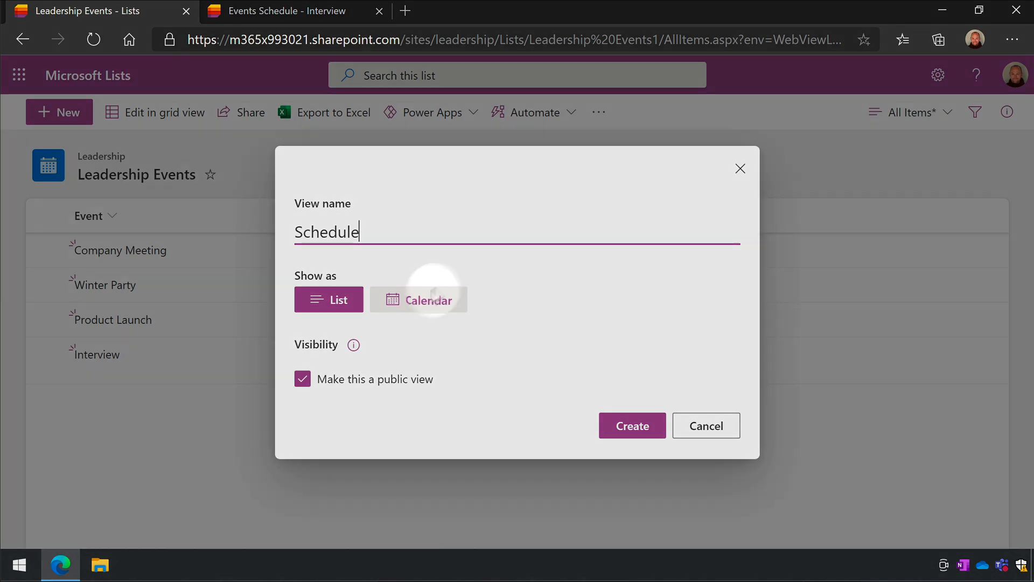
click(424, 300)
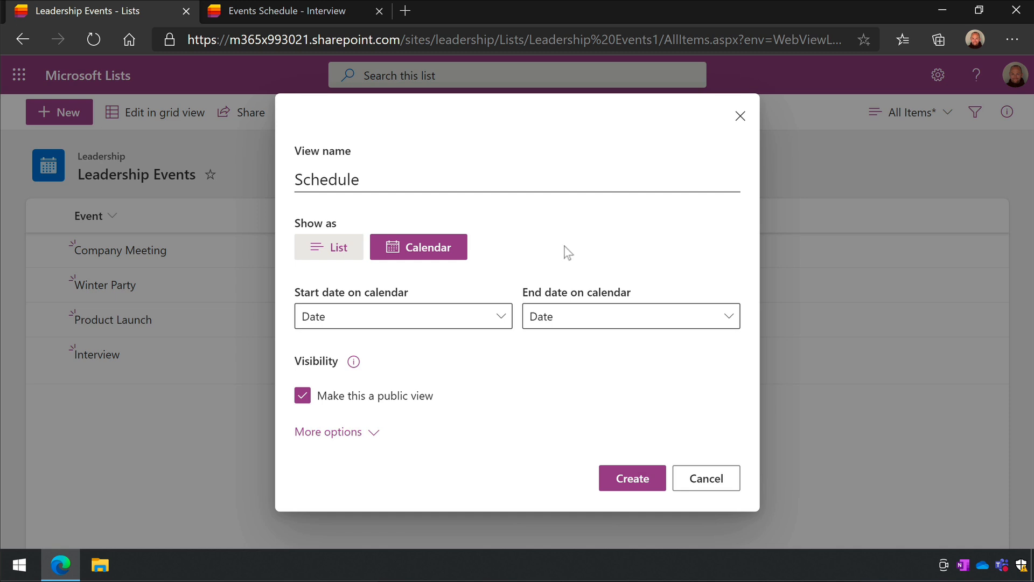
click(501, 318)
click(501, 318)
click(600, 316)
click(638, 374)
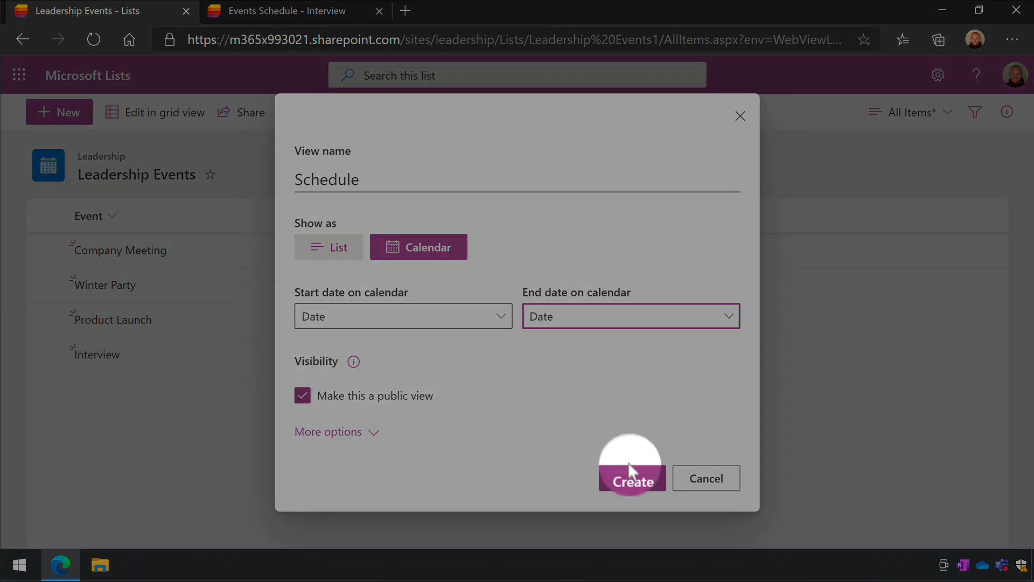
click(632, 481)
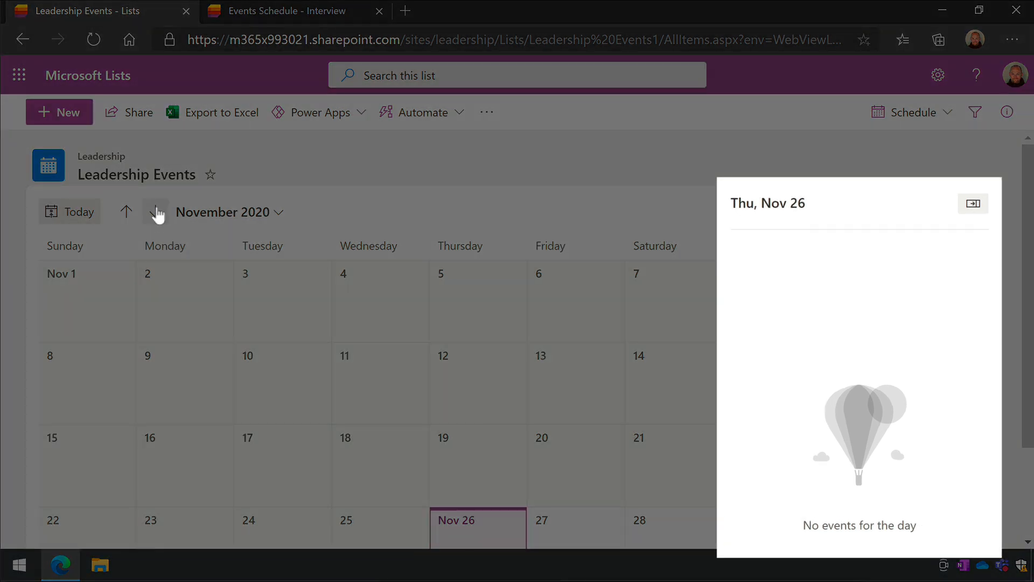
Go to December 2020 and examine the events on December 3 with the day's event pane hidden and shown.
click(156, 212)
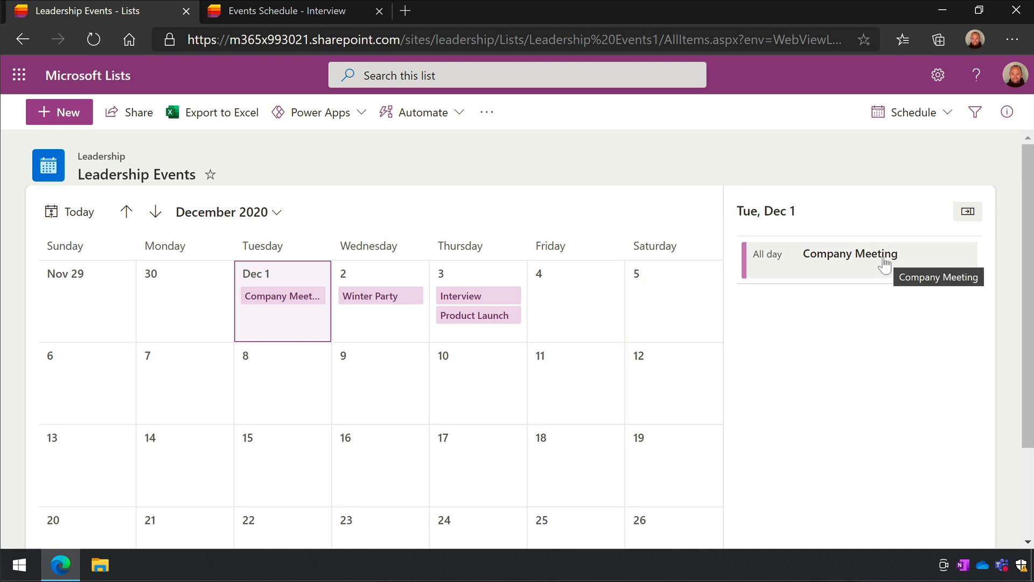
click(466, 281)
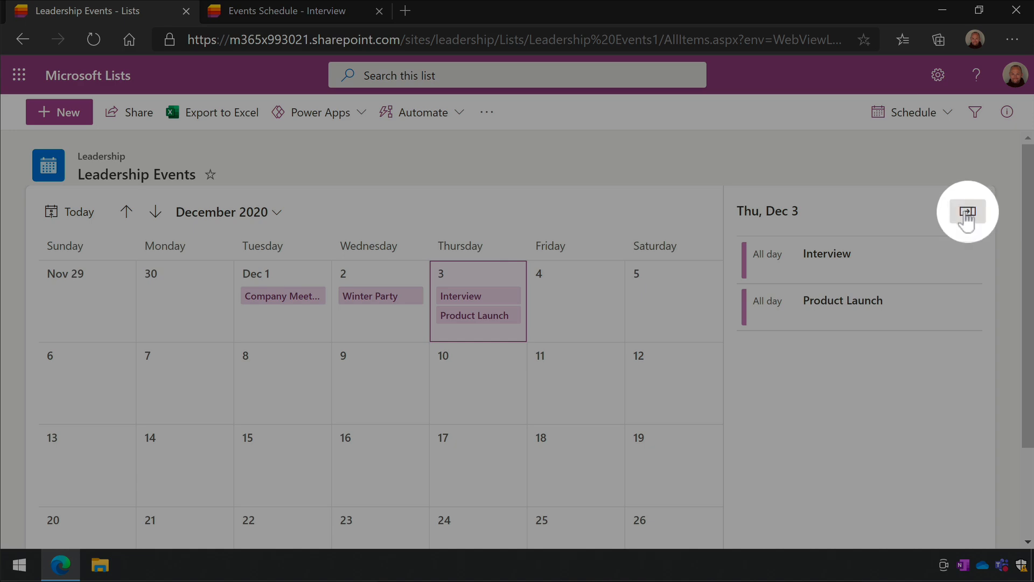
click(967, 214)
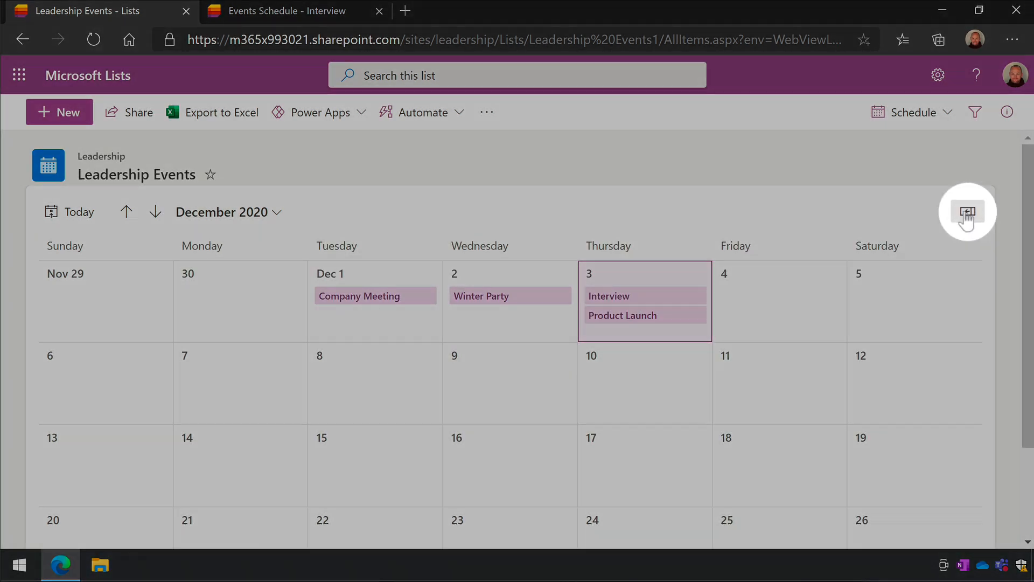
click(967, 213)
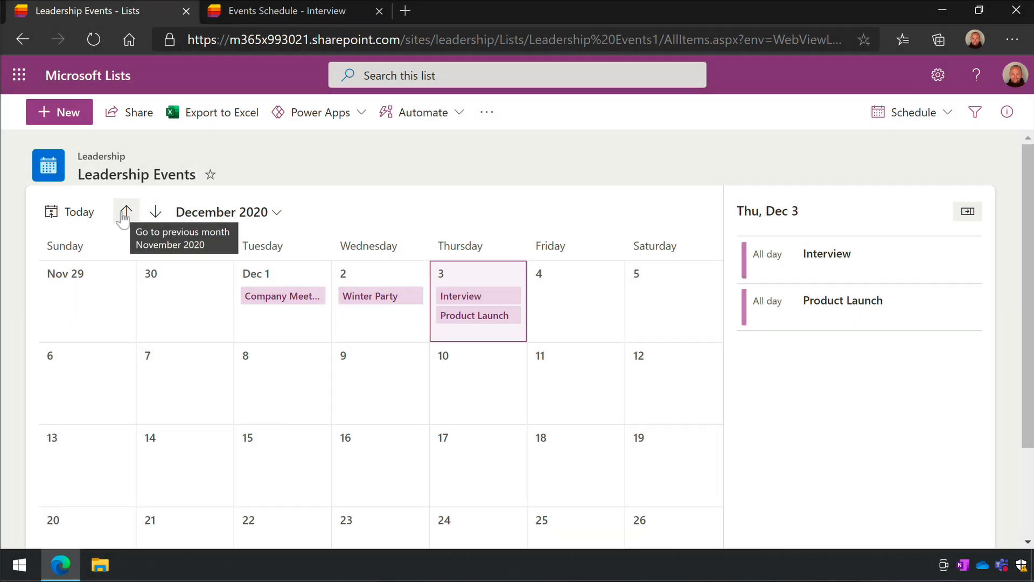
Browse to November 2020 and back to December, and look through the neighbouring years in the month picker.
click(126, 212)
click(155, 211)
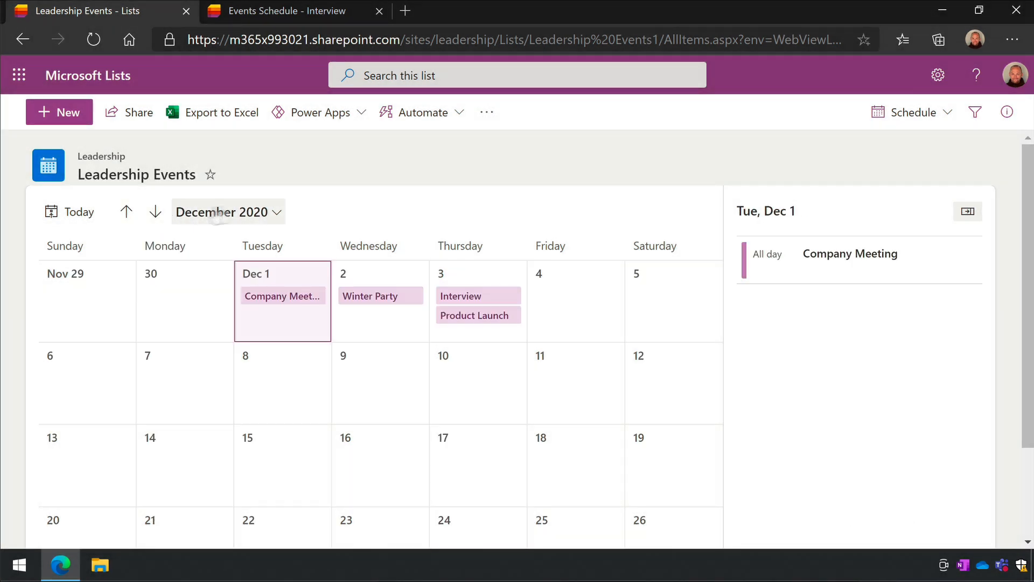
click(262, 215)
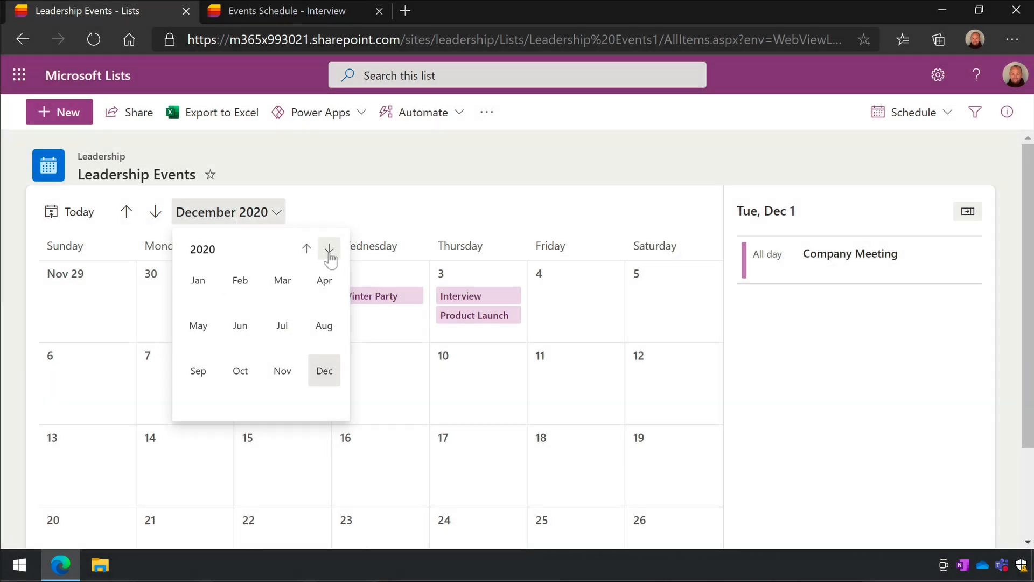
click(329, 249)
click(306, 248)
click(405, 197)
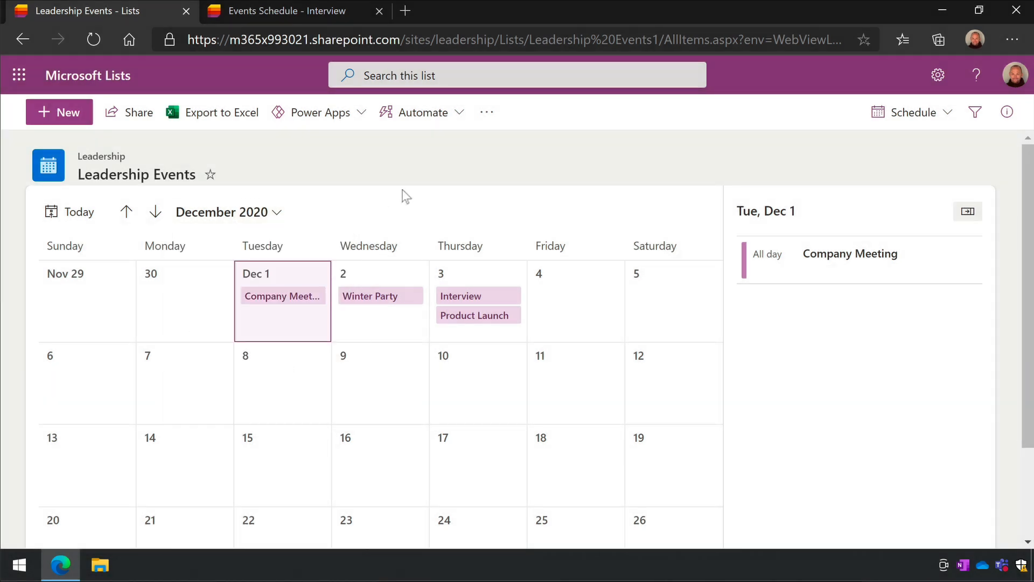
Post the comment "awesome" on the Company Meeting event and close its details.
click(300, 297)
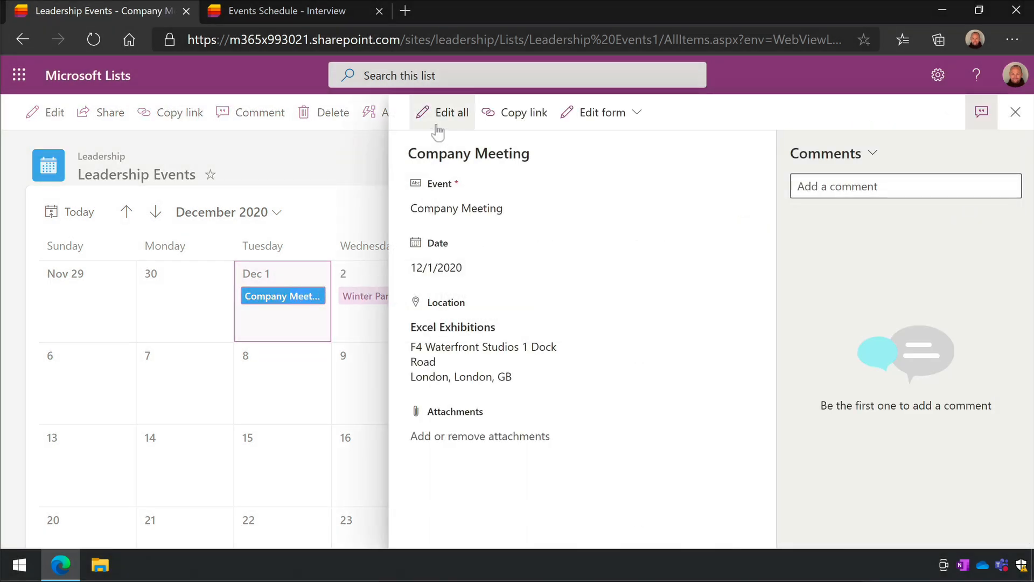
click(826, 188)
text(awesome)
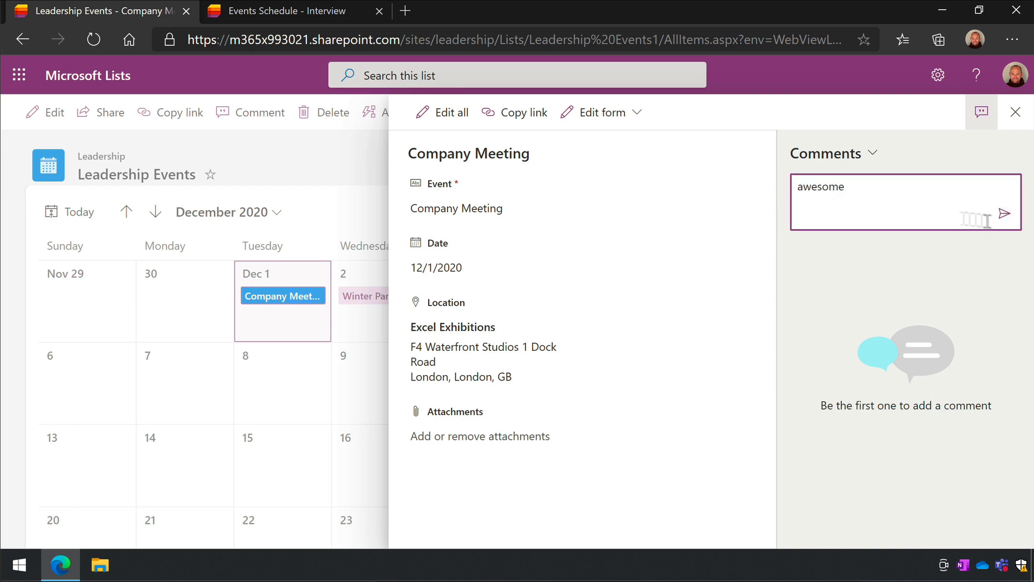
click(1003, 214)
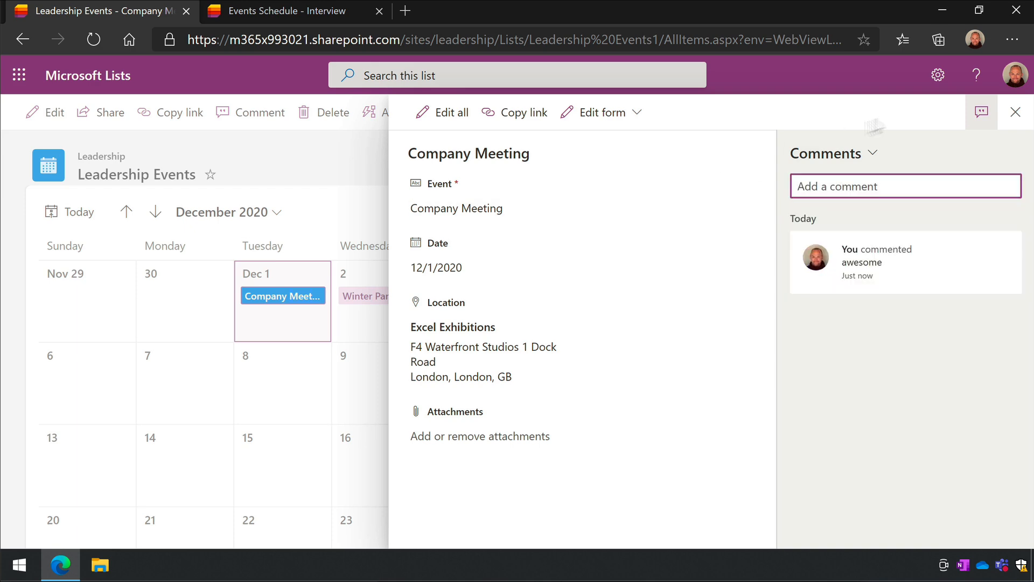
click(1015, 112)
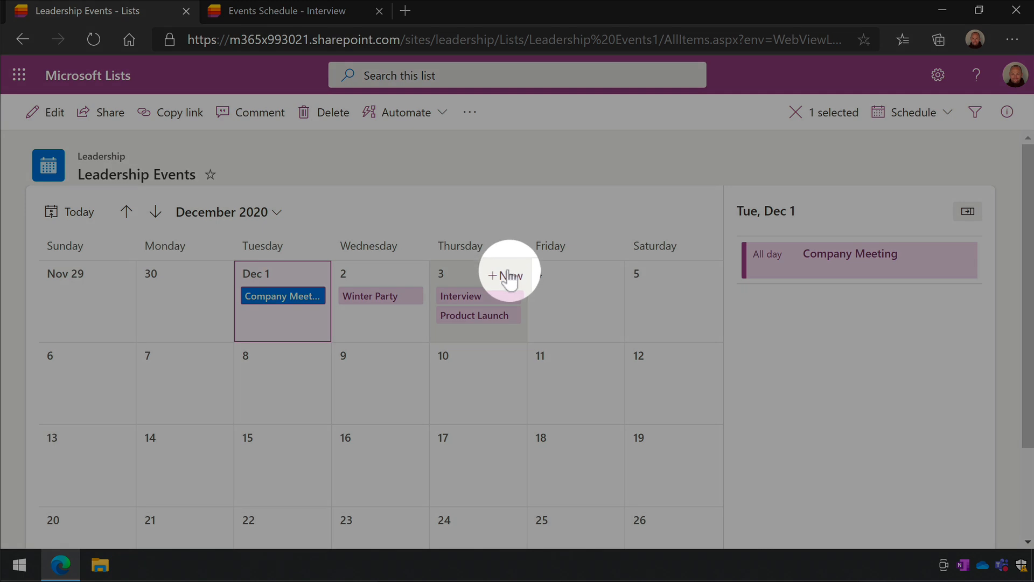
Open a new item form from December 3 in the calendar and close it without saving.
click(507, 273)
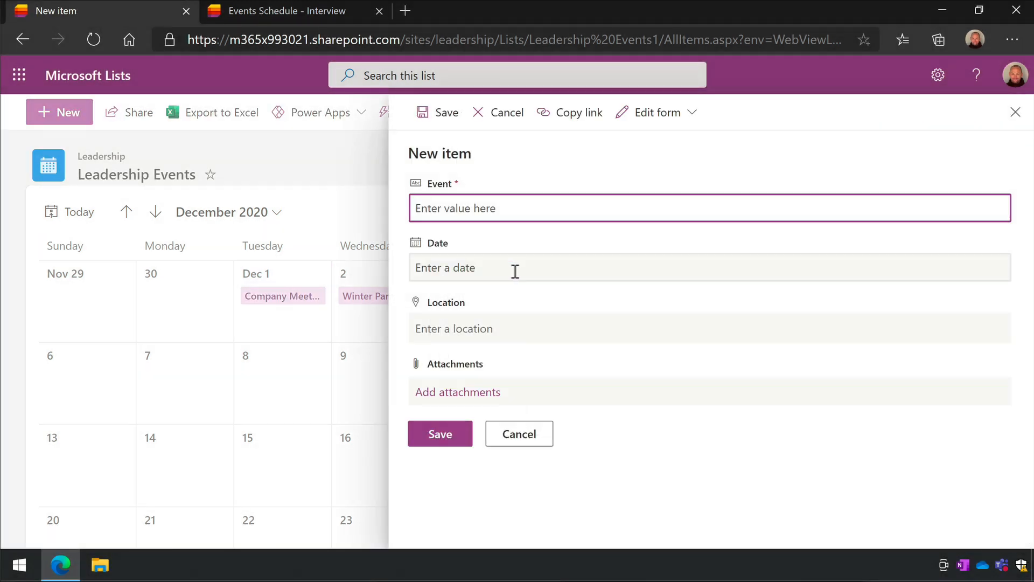
click(1015, 112)
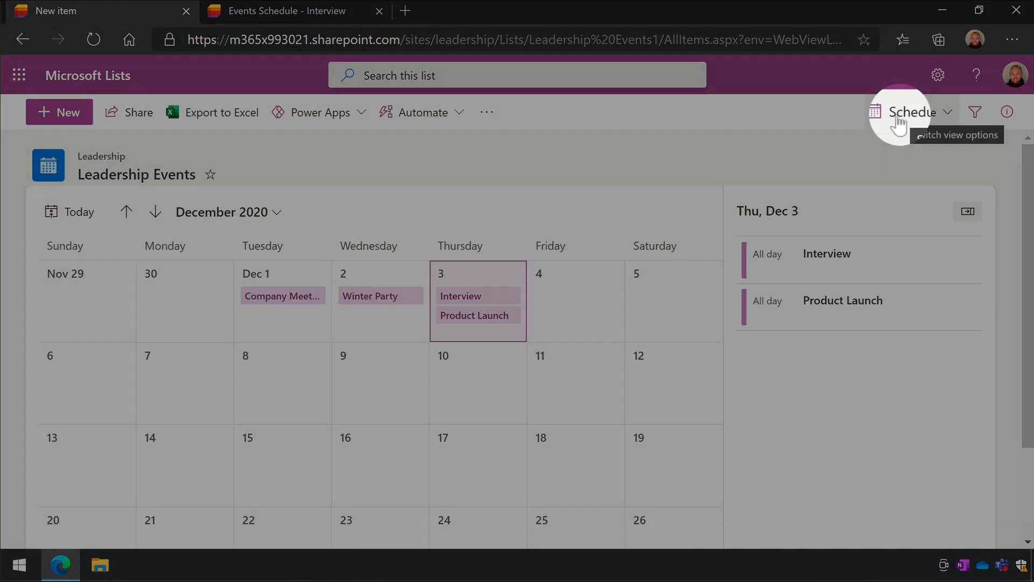
Switch to the All Items view and back to Schedule, and set Schedule as the list's default view.
click(910, 112)
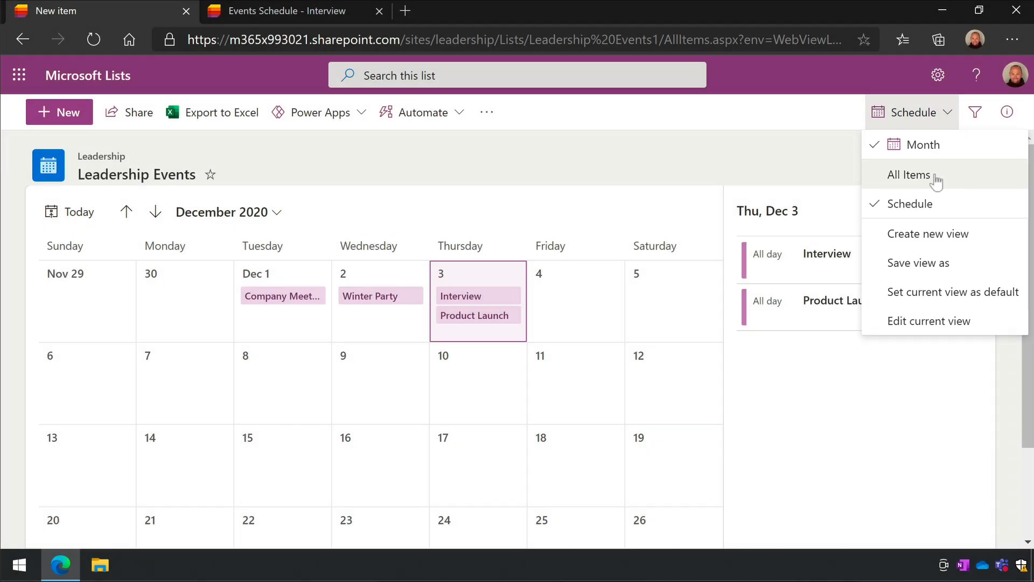
click(934, 177)
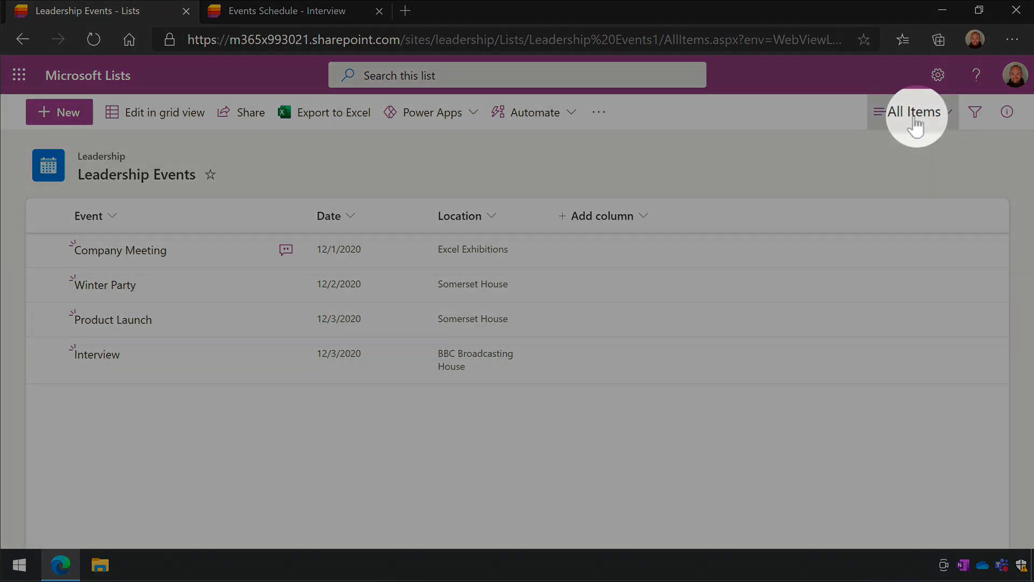
click(915, 123)
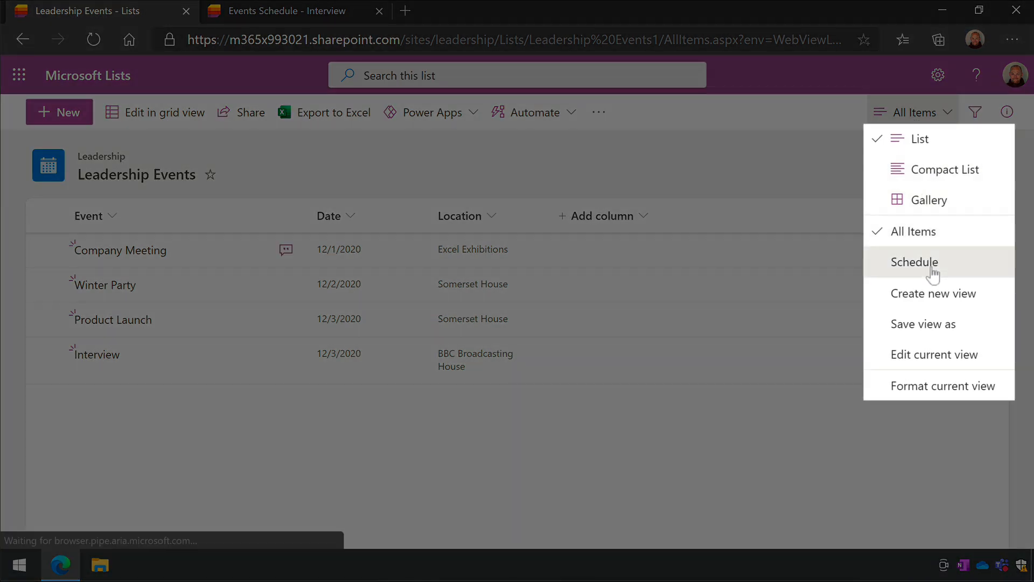
click(931, 272)
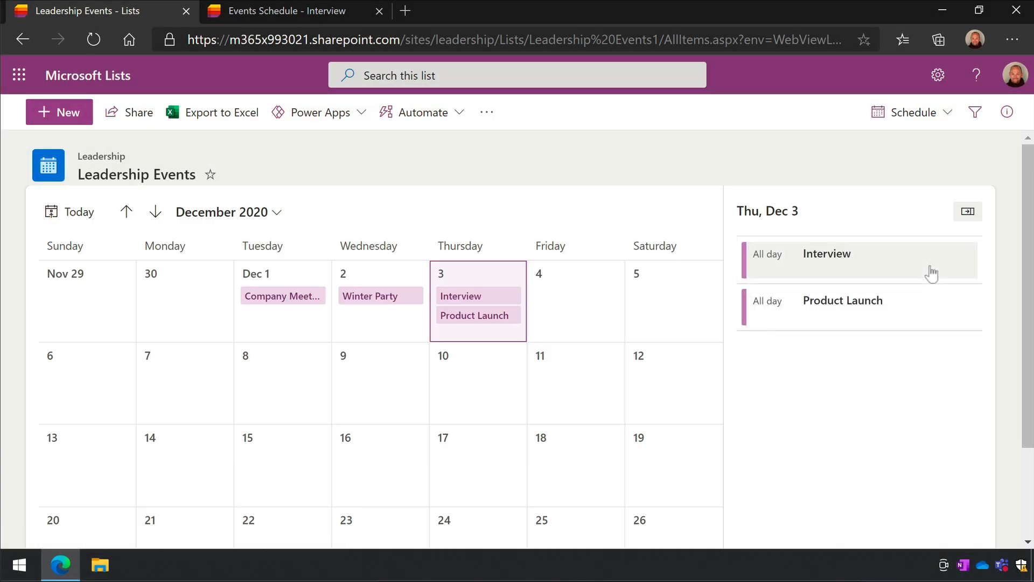
click(926, 116)
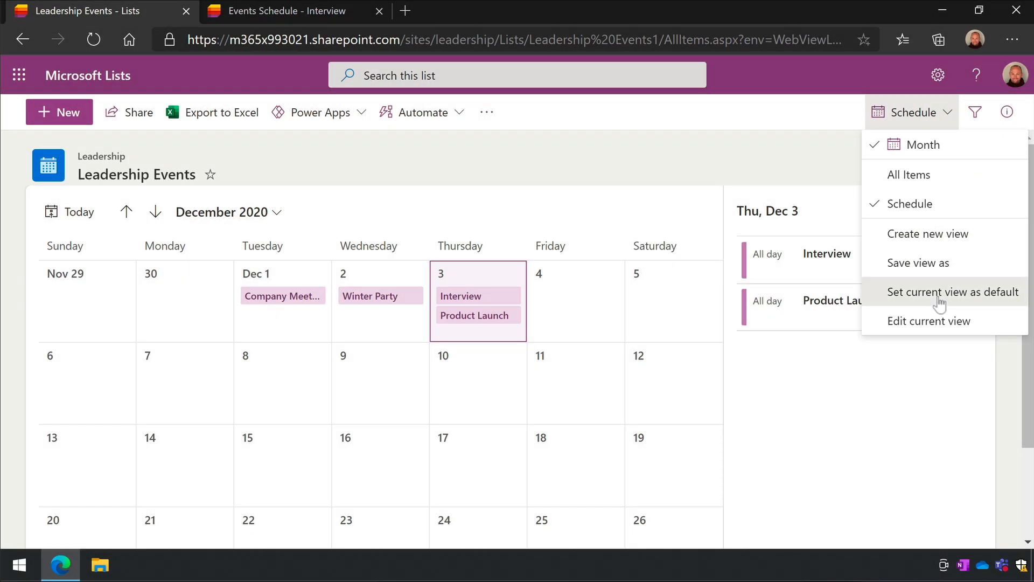
click(939, 298)
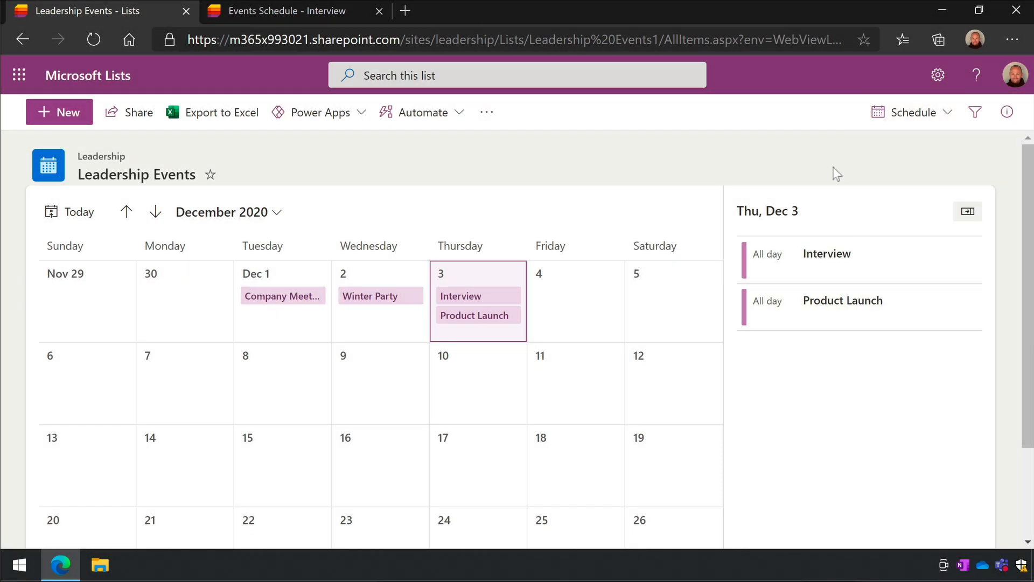